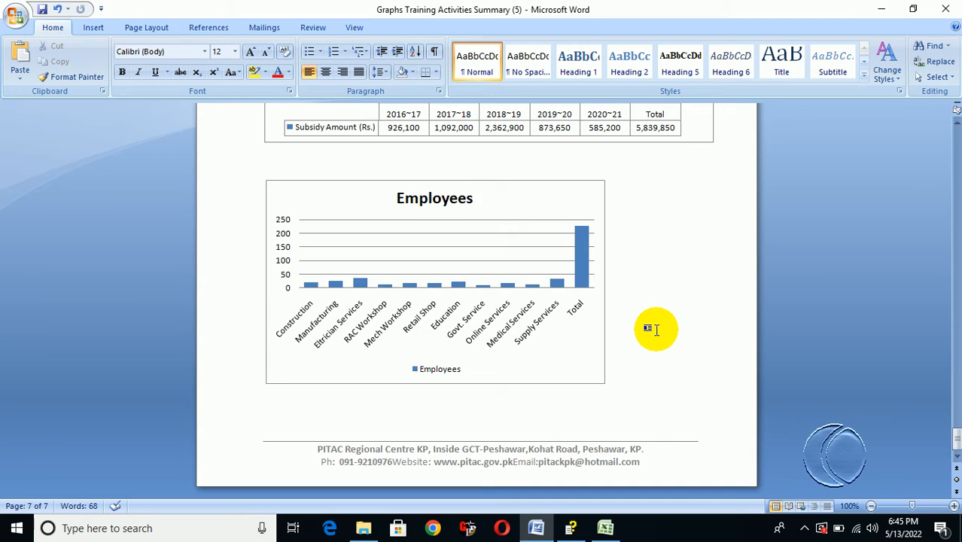
- In Excel, insert a 2-D clustered column chart of the full Sectors and Employees table, using the layout with data labels and the legend under the title
scroll(644, 353, down, 3)
scroll(629, 437, up, 1)
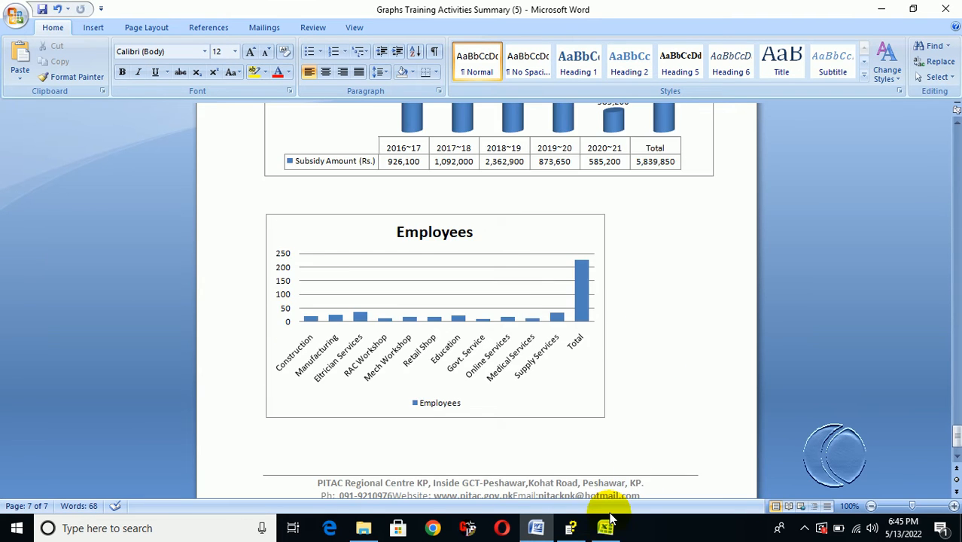
click(607, 527)
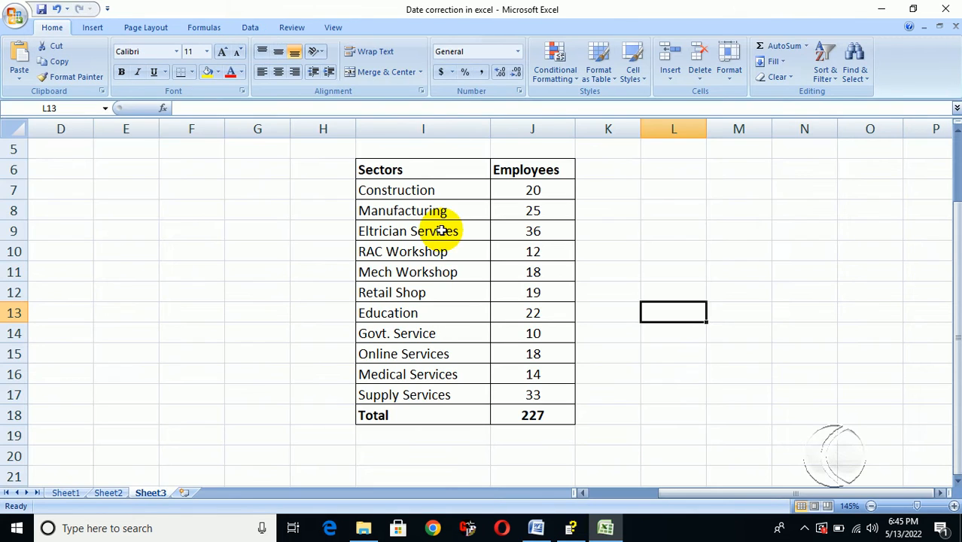
drag(386, 171, 530, 412)
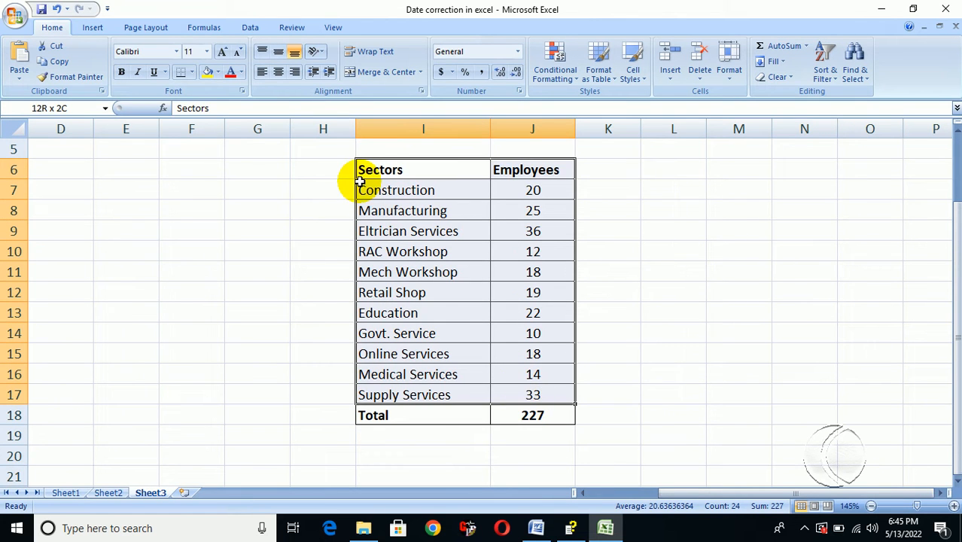
click(92, 30)
click(230, 68)
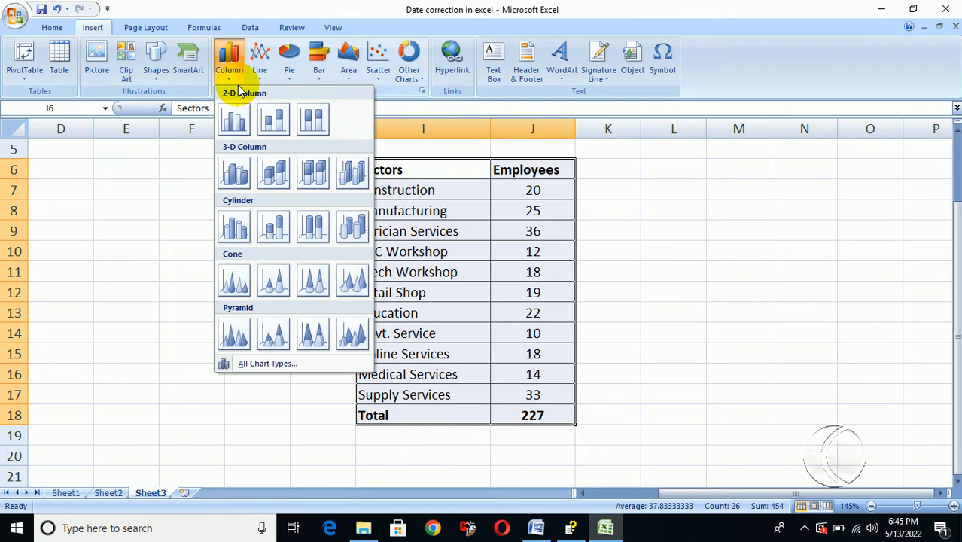
click(238, 125)
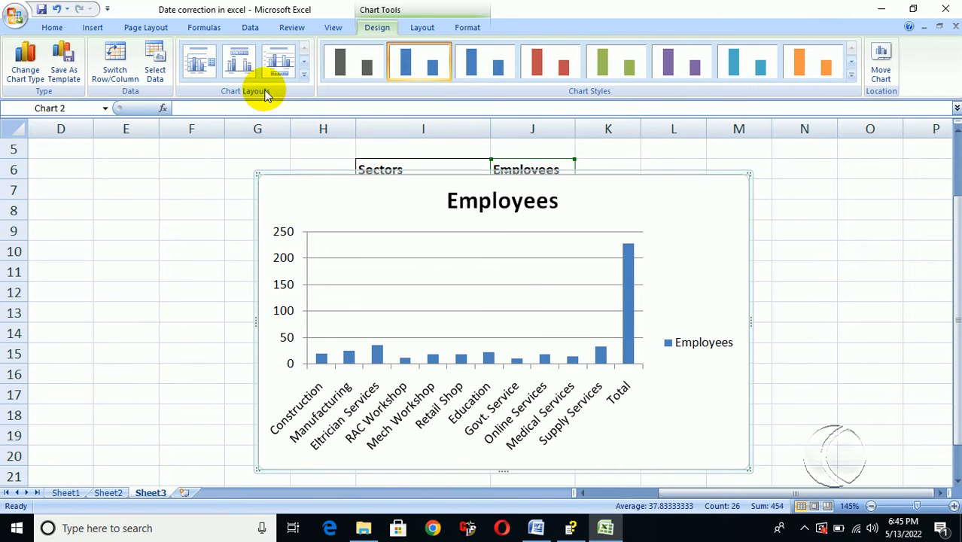
click(239, 60)
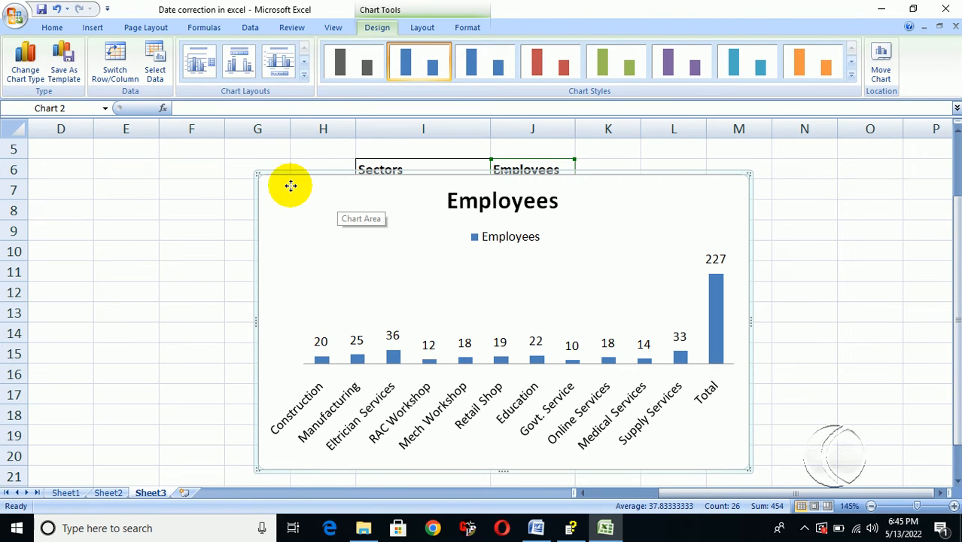
mouse_move(307, 191)
mouse_down()
mouse_move(279, 180)
mouse_move(317, 203)
mouse_up()
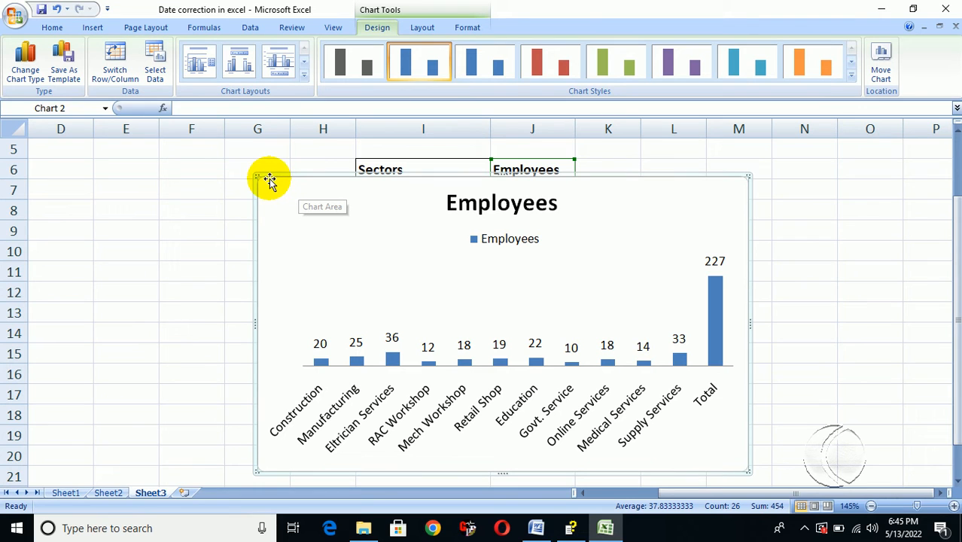
- Switch to Word, insert a page break after the existing Employees chart and paste the copied Excel chart on the new page
click(536, 529)
scroll(497, 456, down, 1)
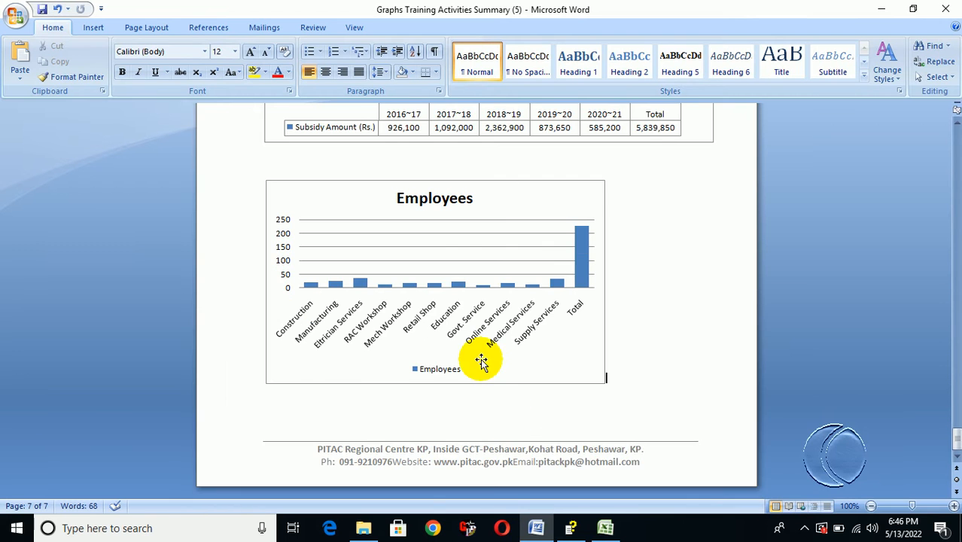
scroll(485, 361, up, 1)
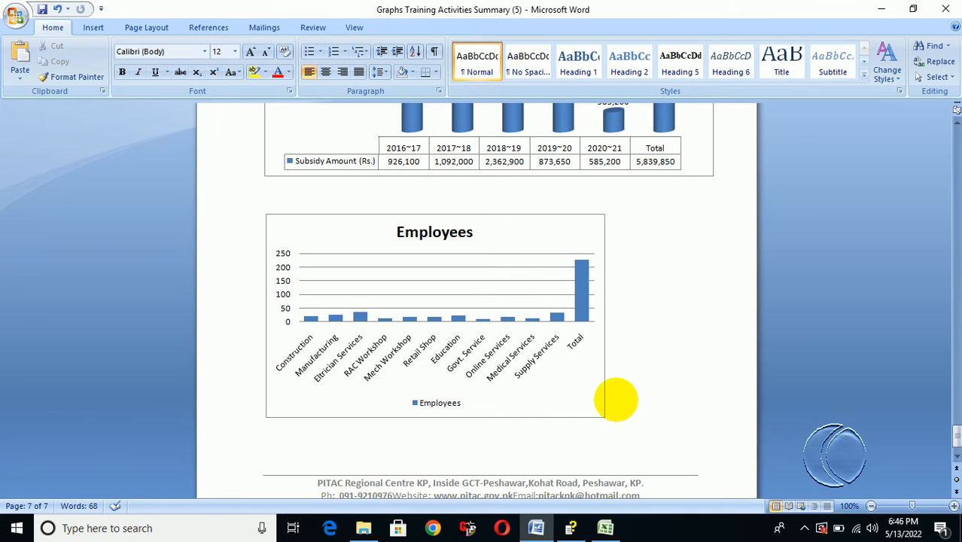
key(ctrl+Return)
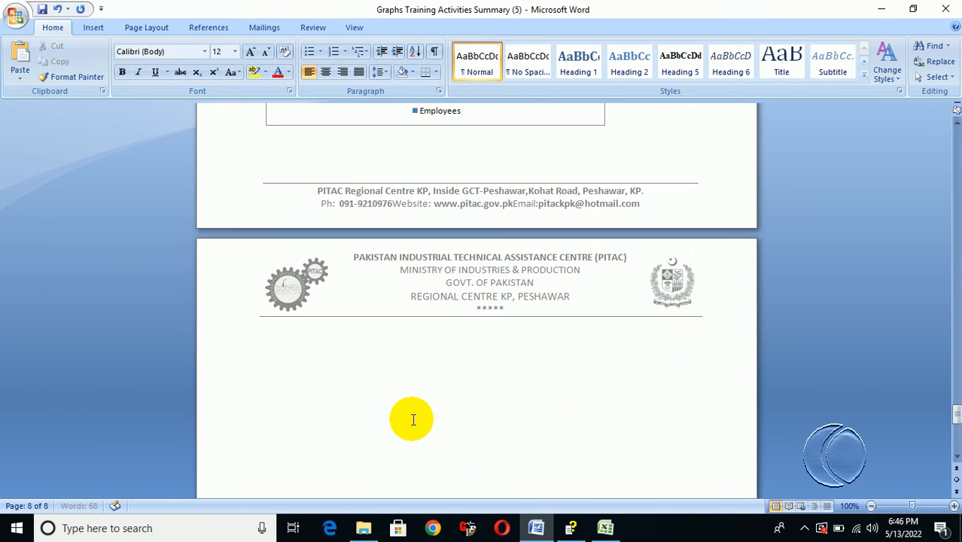
scroll(342, 372, down, 3)
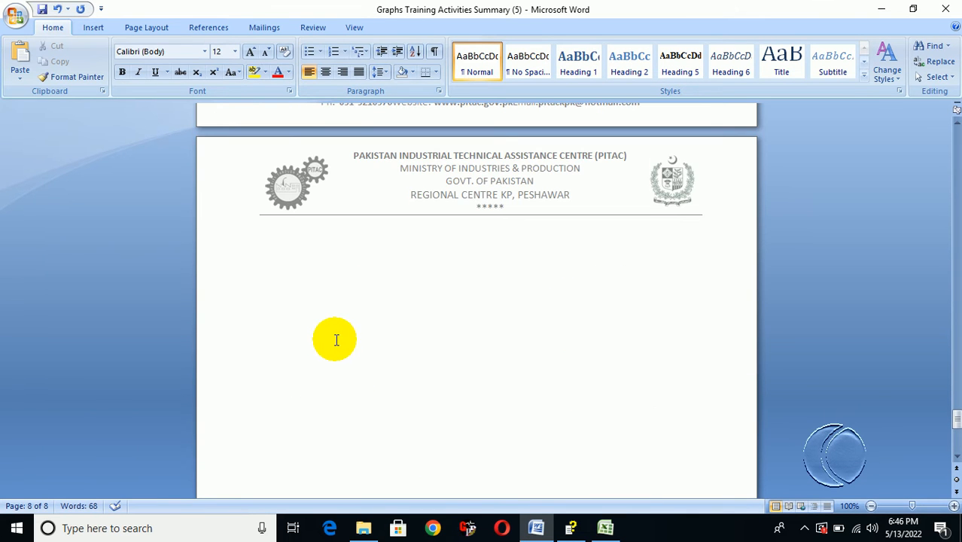
key(ctrl+v)
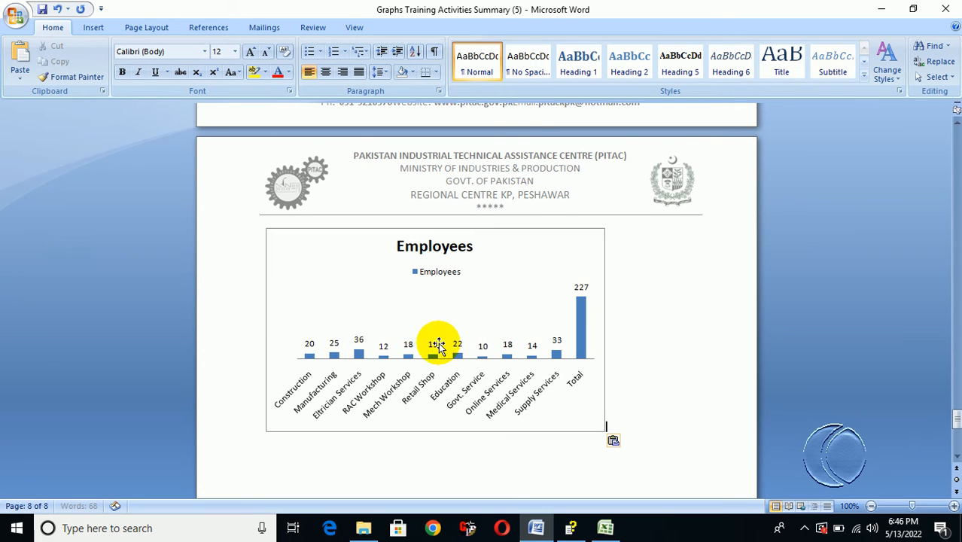
scroll(458, 338, down, 2)
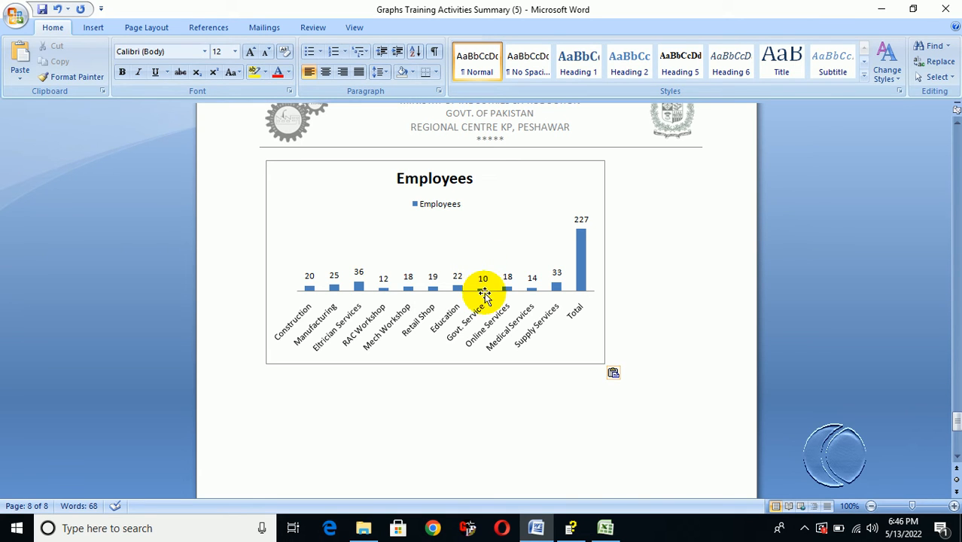
- Open the pasted Employees chart's linked Excel data for editing beside the document
click(432, 242)
click(397, 178)
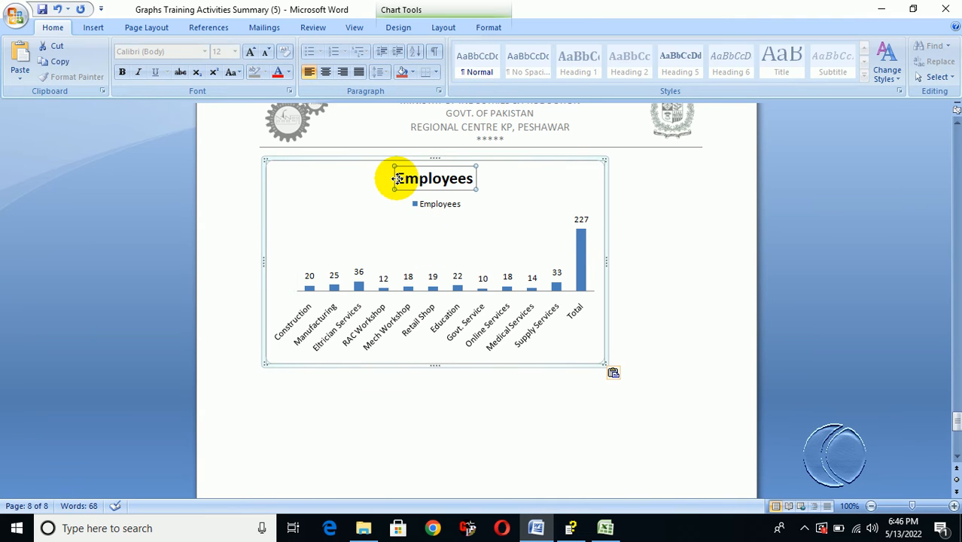
click(690, 218)
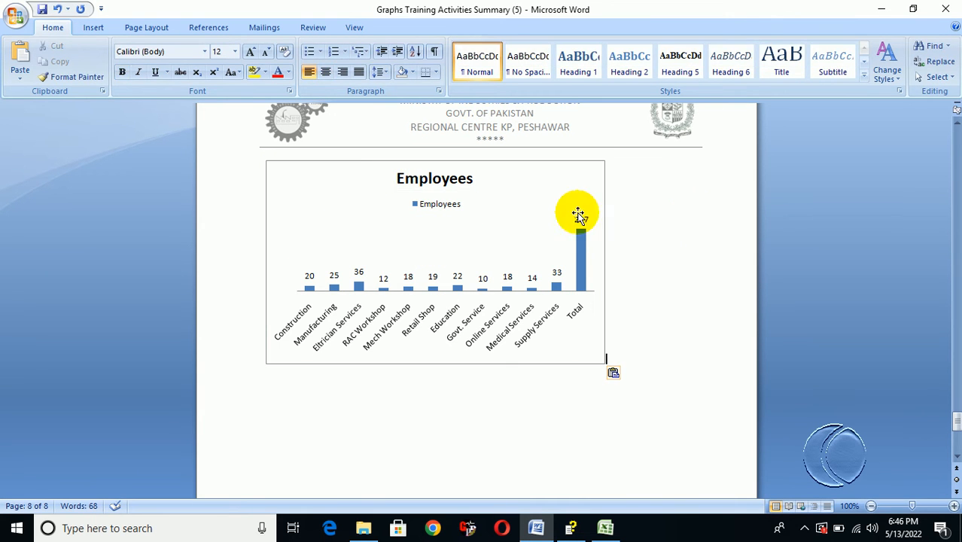
click(347, 176)
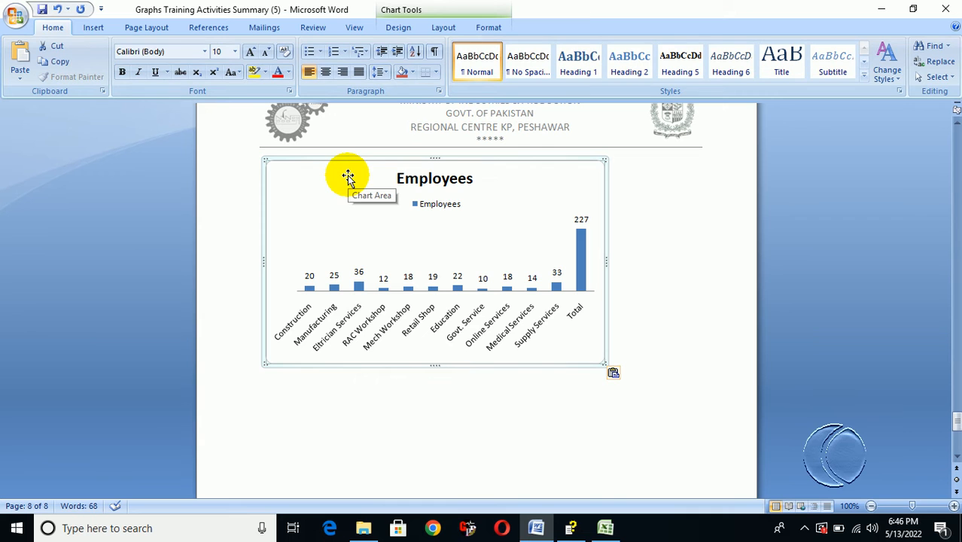
click(398, 27)
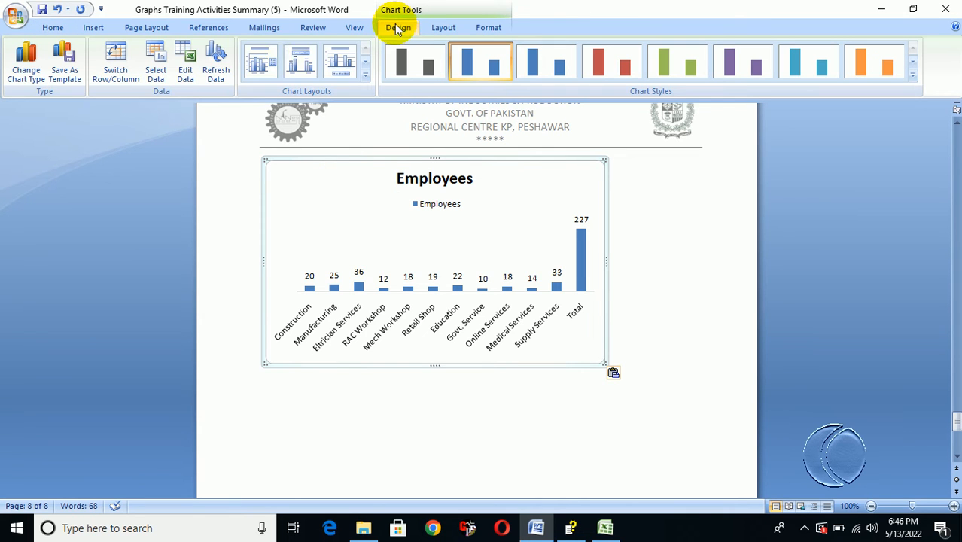
click(185, 75)
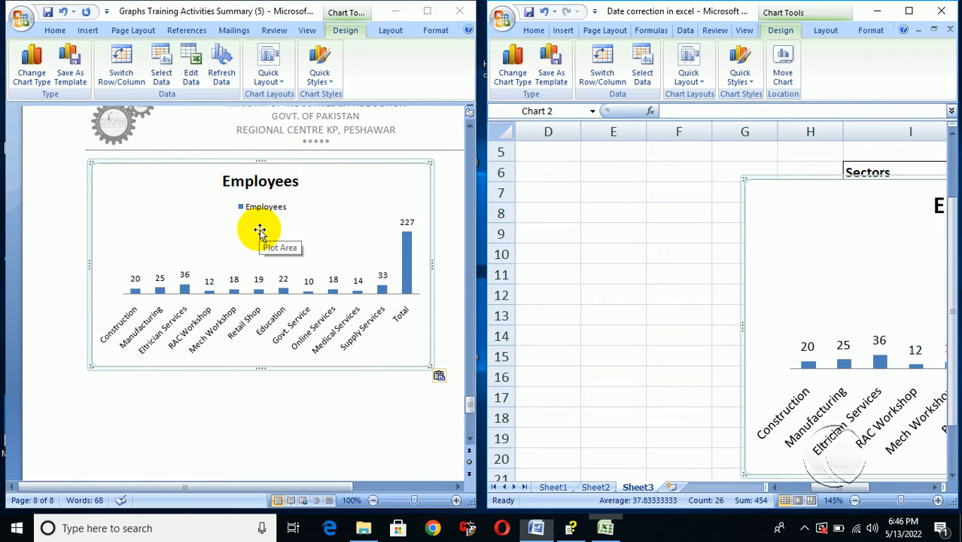
- Delete the Employees chart covering the table in the Excel worksheet and clear the table selection
drag(838, 489, 868, 495)
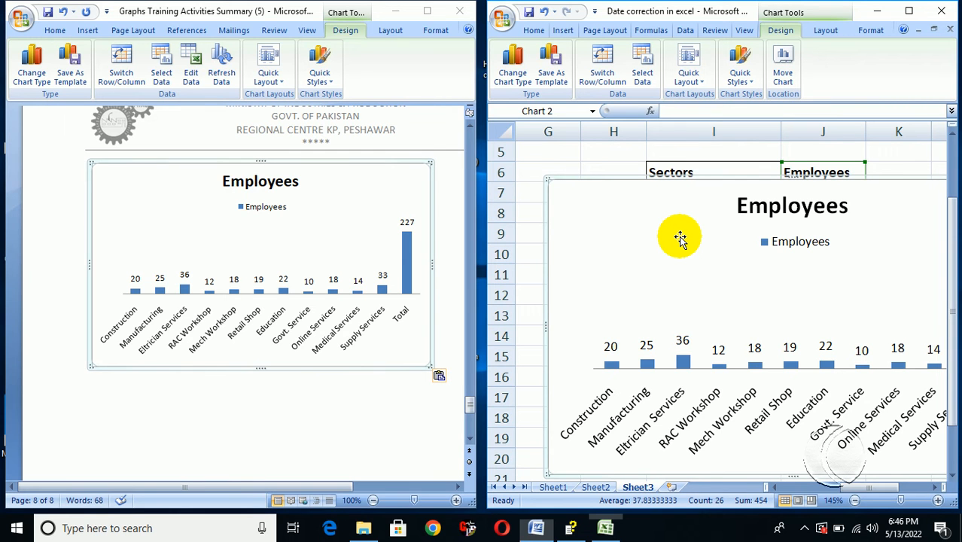
key(Delete)
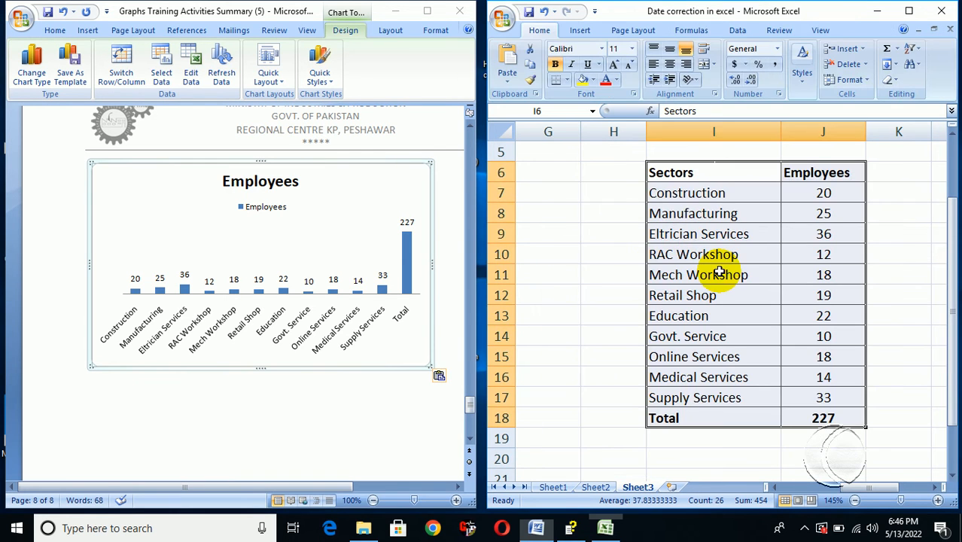
click(595, 252)
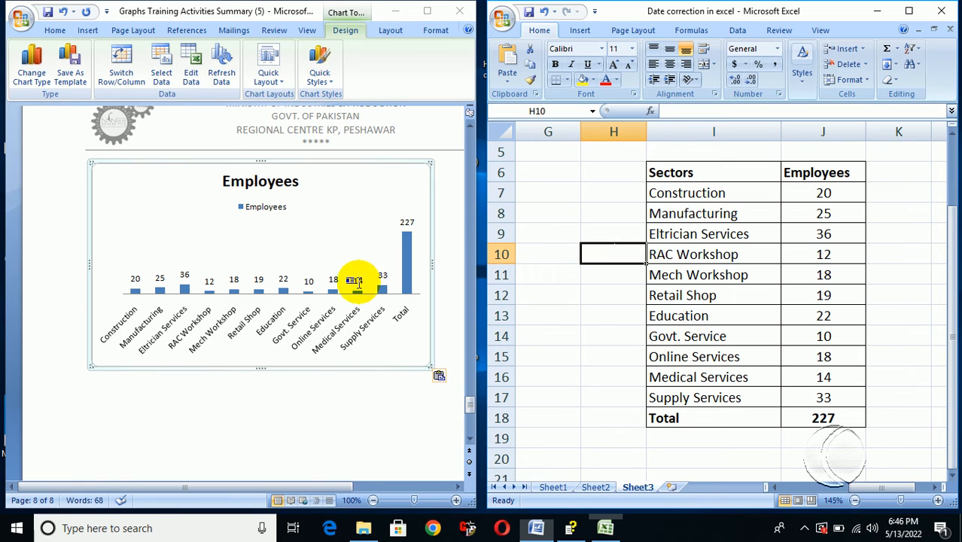
- Make the Eltrician Services employee count red and set it to 72
click(825, 236)
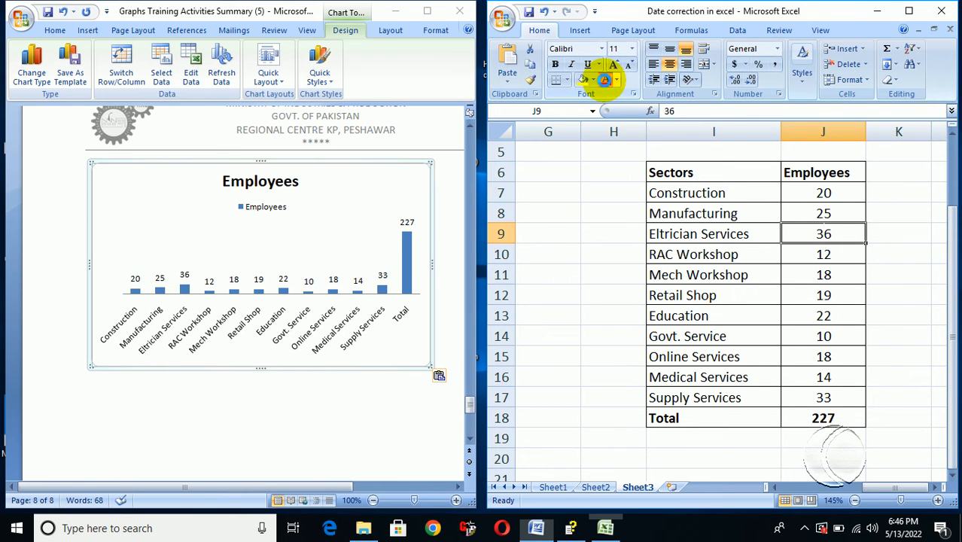
click(604, 80)
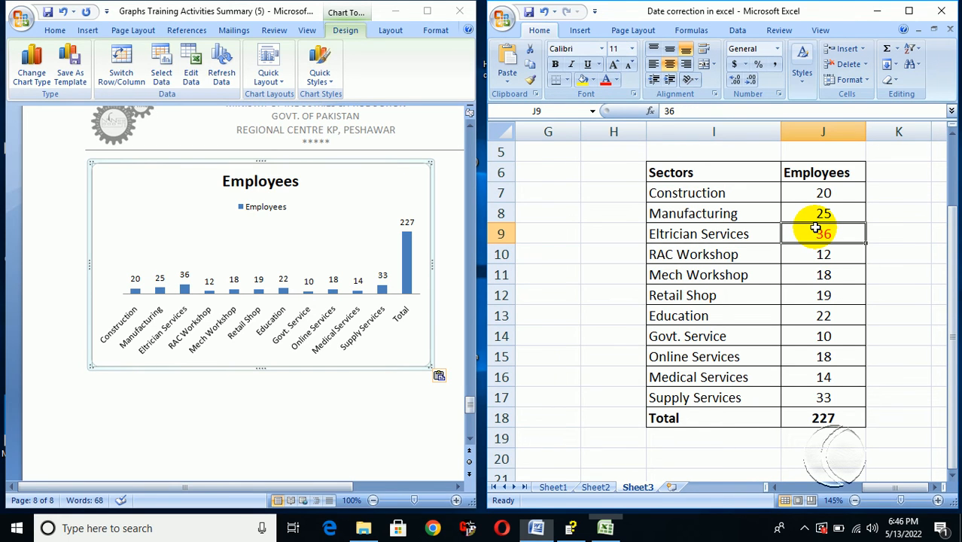
text(7)
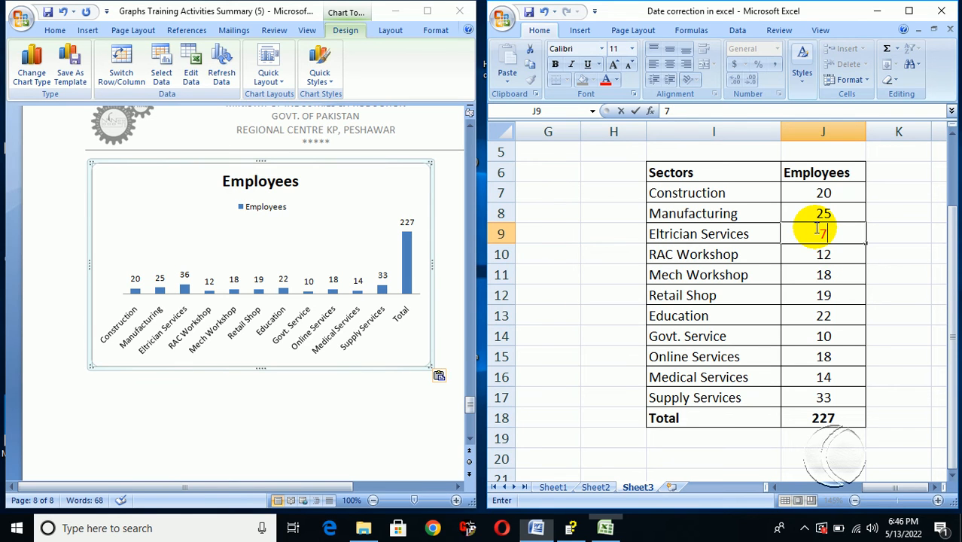
text(2)
click(905, 235)
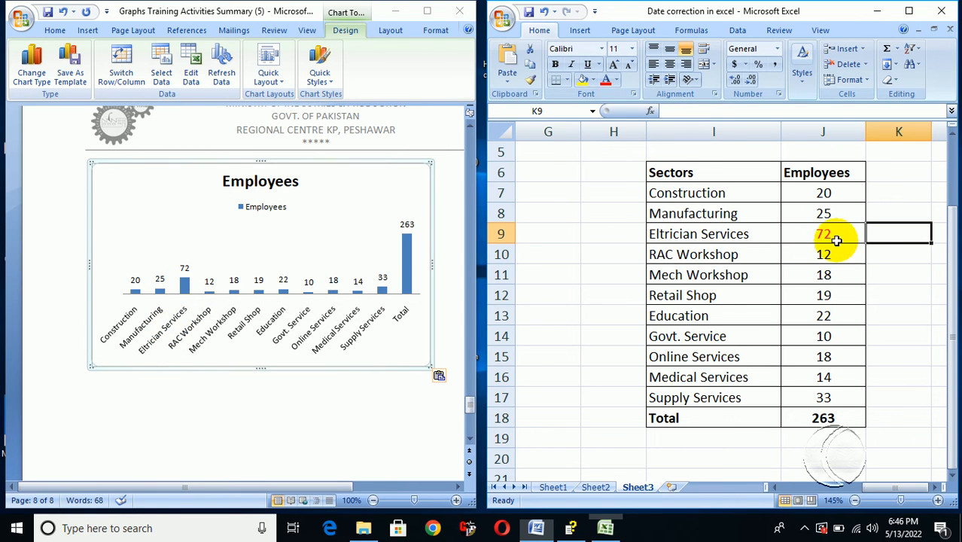
- Set the Education employee count to 67 and colour it red
click(826, 319)
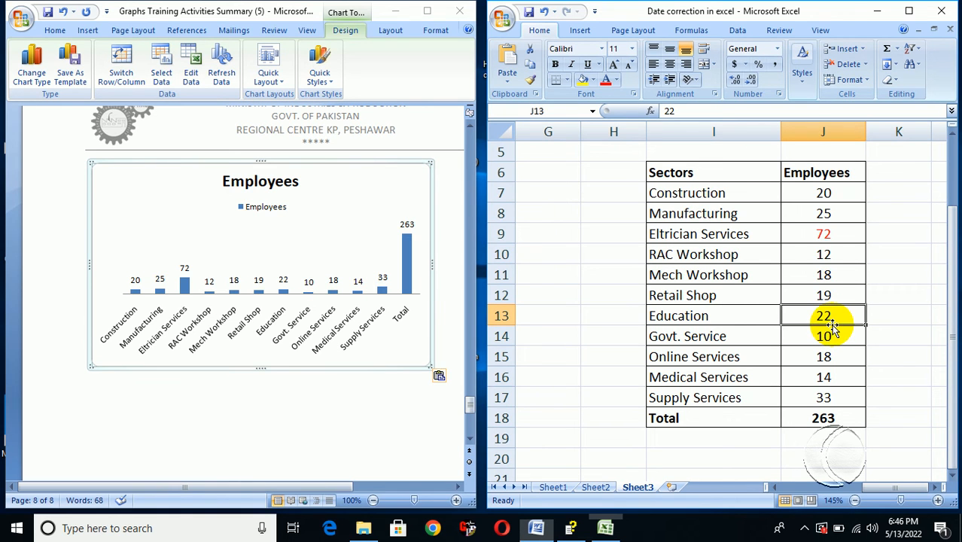
text(67)
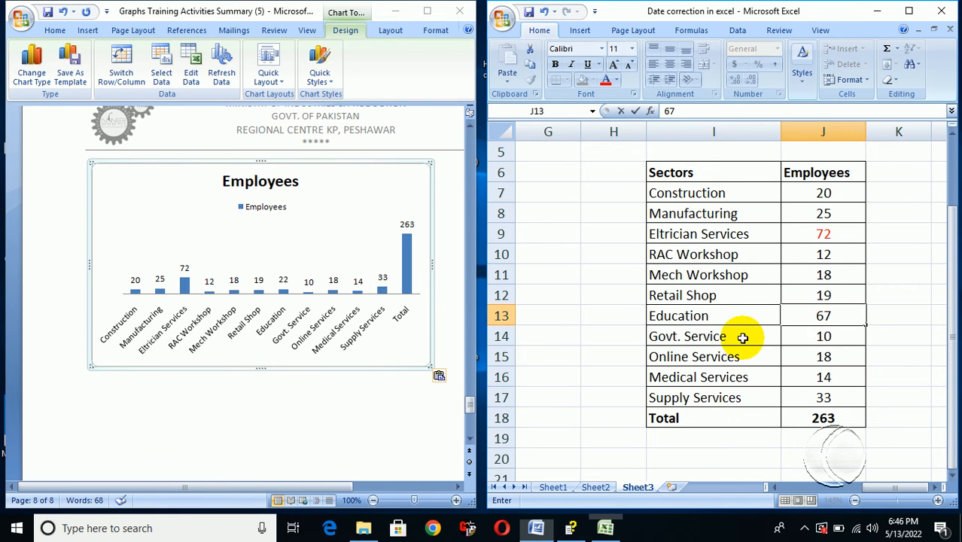
click(735, 337)
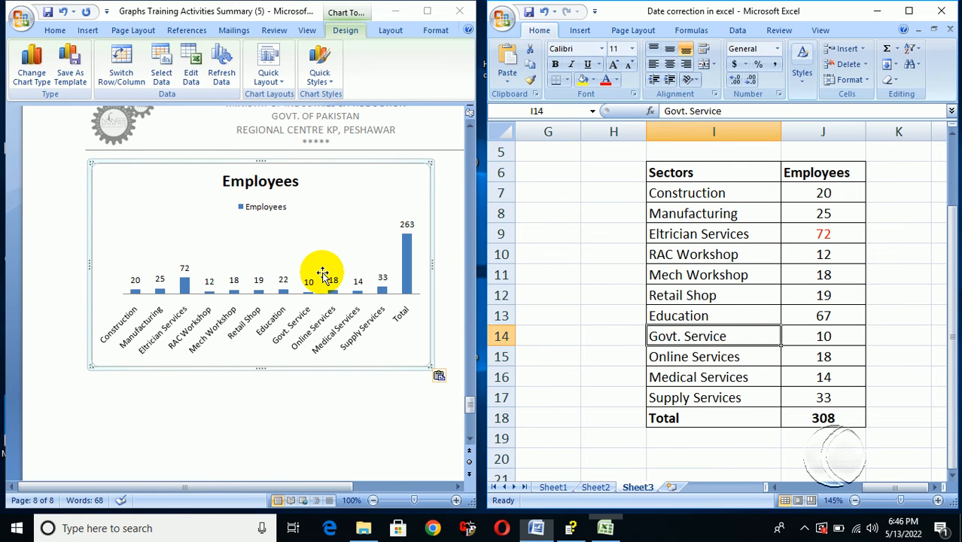
click(812, 309)
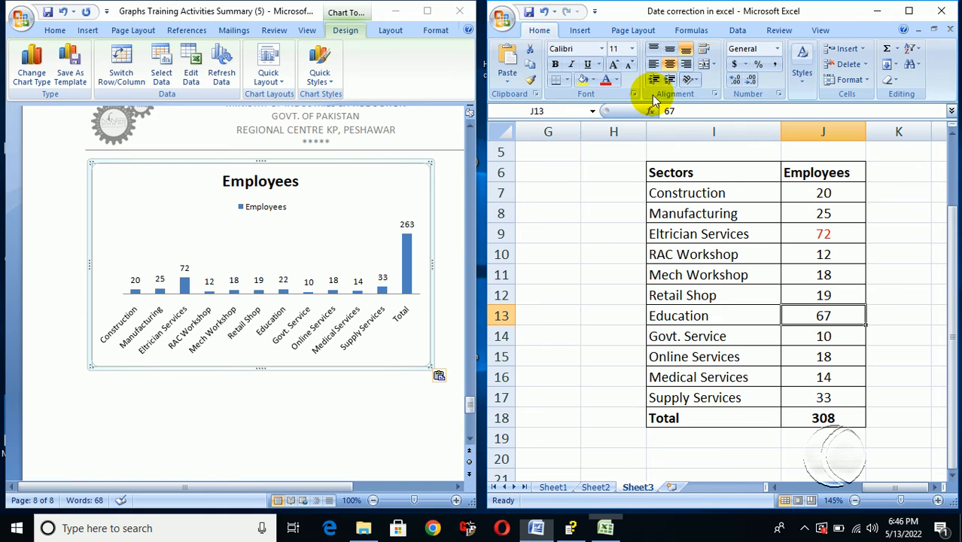
click(604, 79)
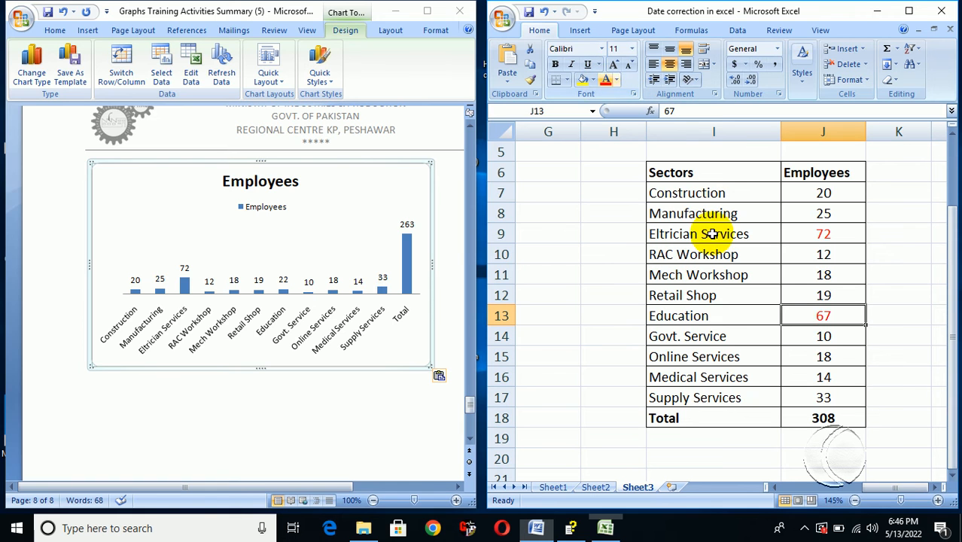
- Set the Medical Services employee count to 100 and save the workbook
click(827, 374)
text(1)
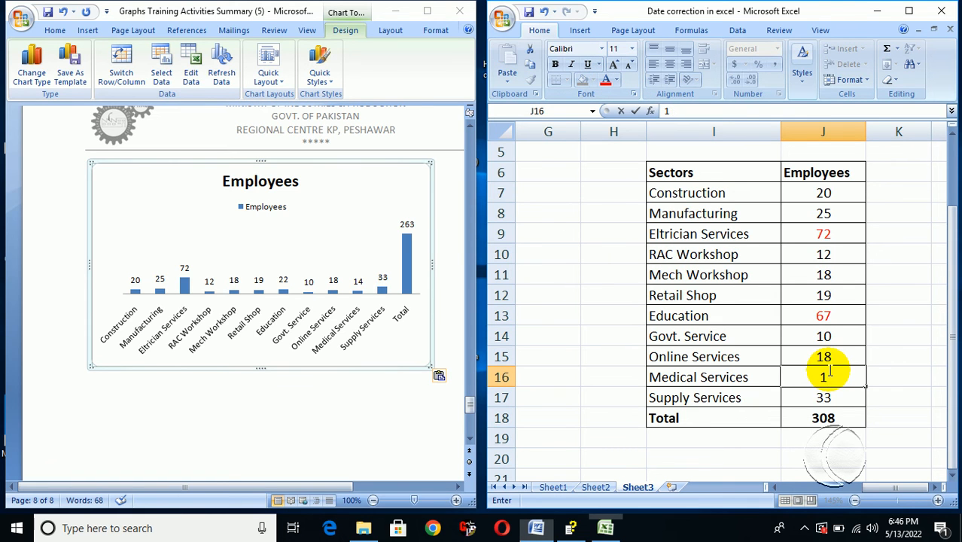
text(00)
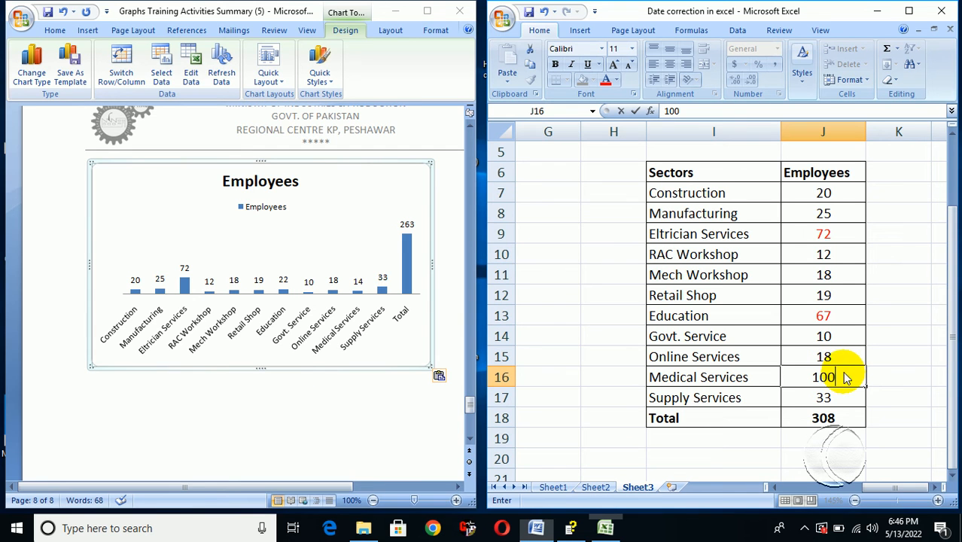
click(881, 372)
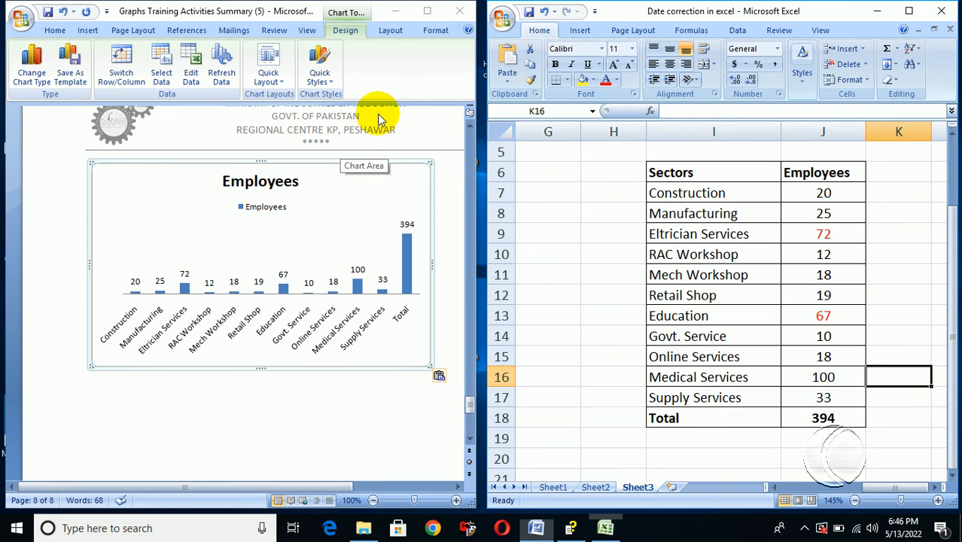
click(610, 218)
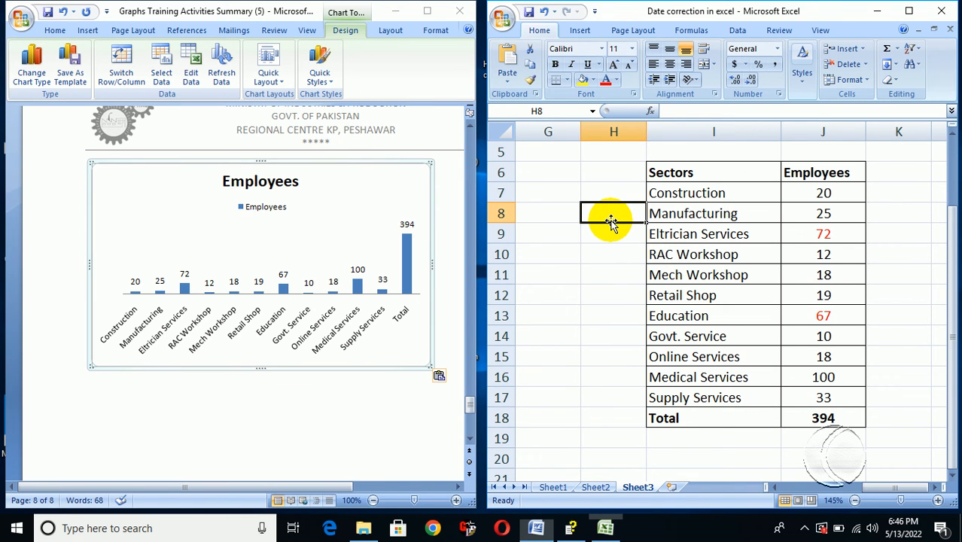
key(ctrl+s)
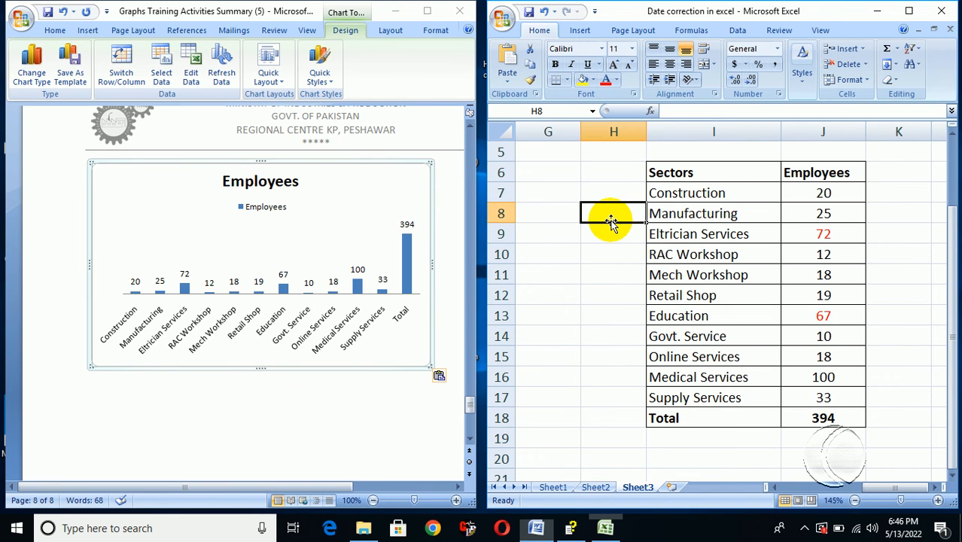
- Close the Excel workbook and return to the Employees chart on the Word document's last page
click(941, 10)
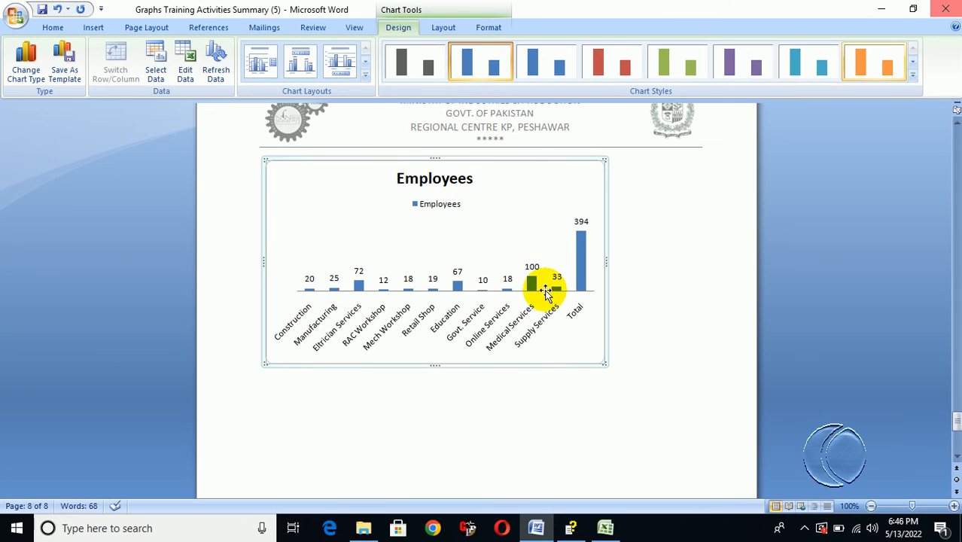
scroll(509, 316, up, 2)
scroll(507, 314, down, 2)
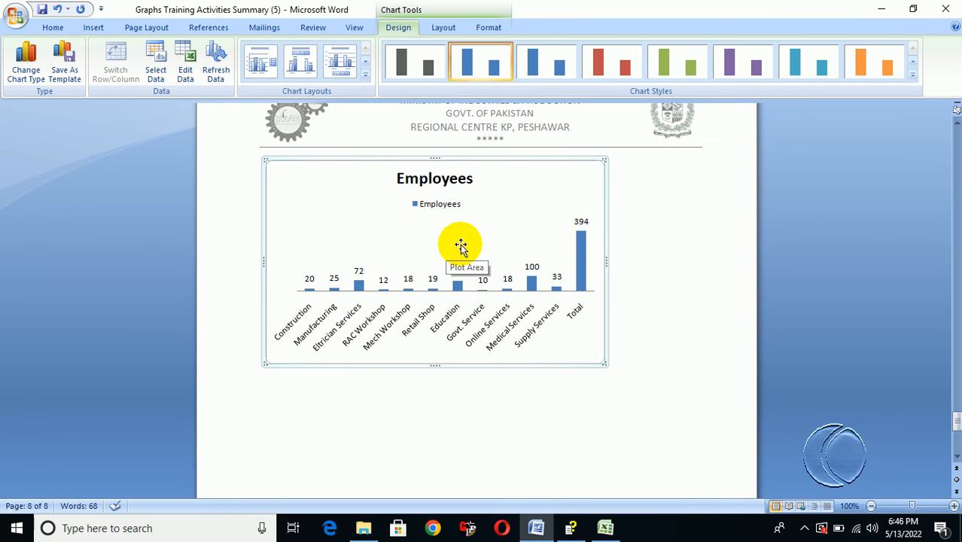
scroll(471, 243, up, 5)
scroll(474, 243, down, 6)
scroll(421, 243, up, 3)
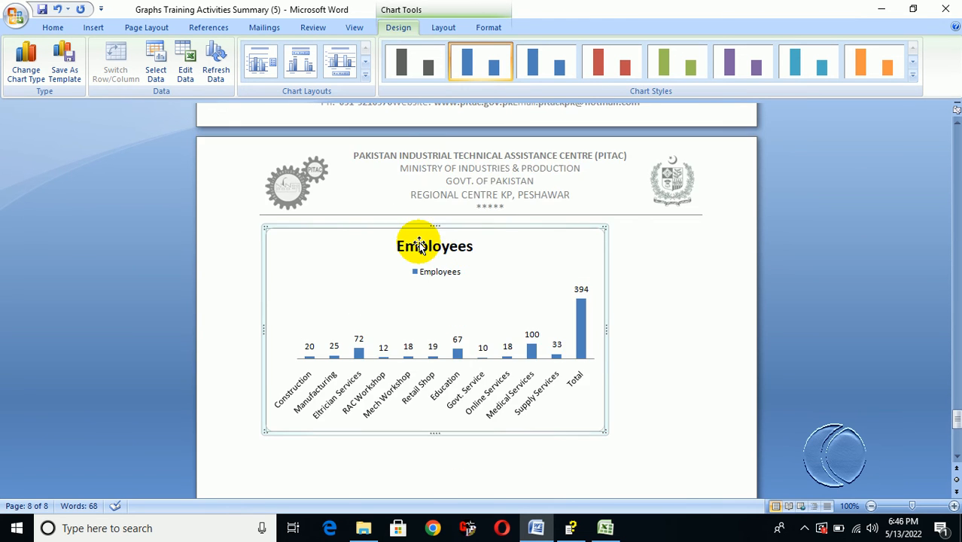
- Select the whole Employees chart in the Word document and reopen its linked worksheet data for editing
click(409, 301)
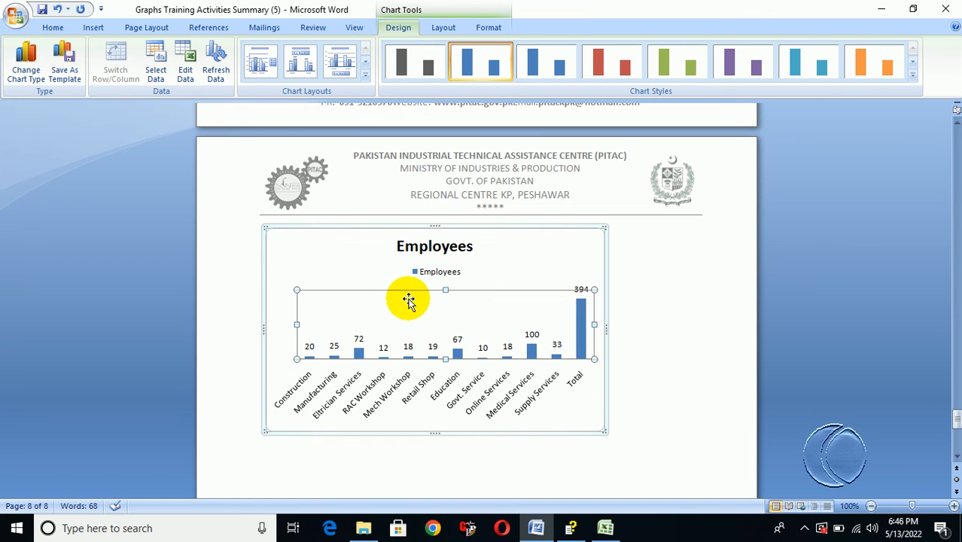
click(377, 264)
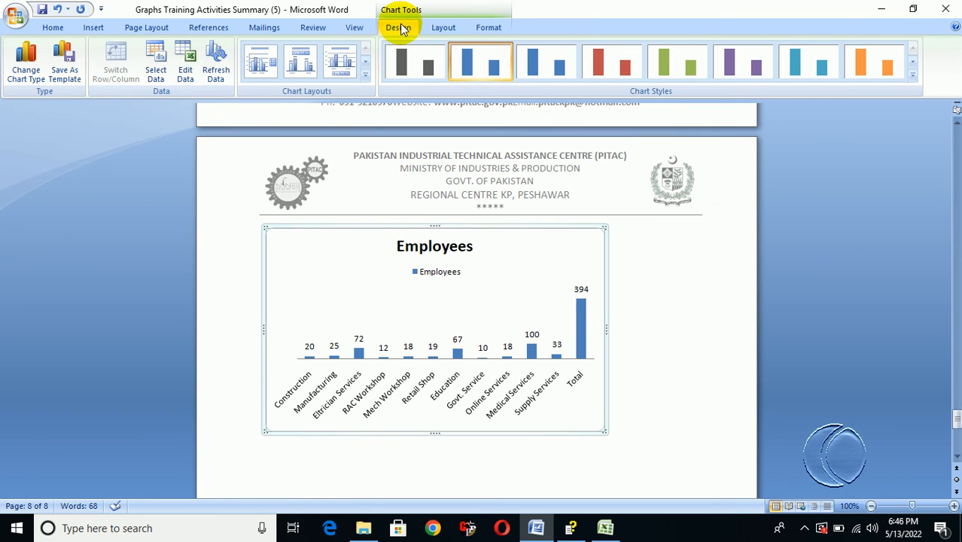
click(187, 61)
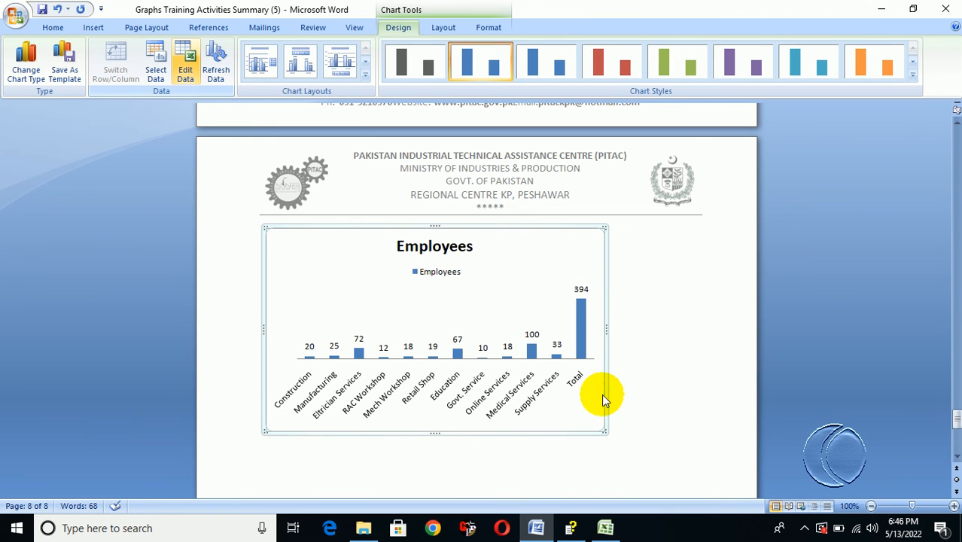
mouse_move(539, 533)
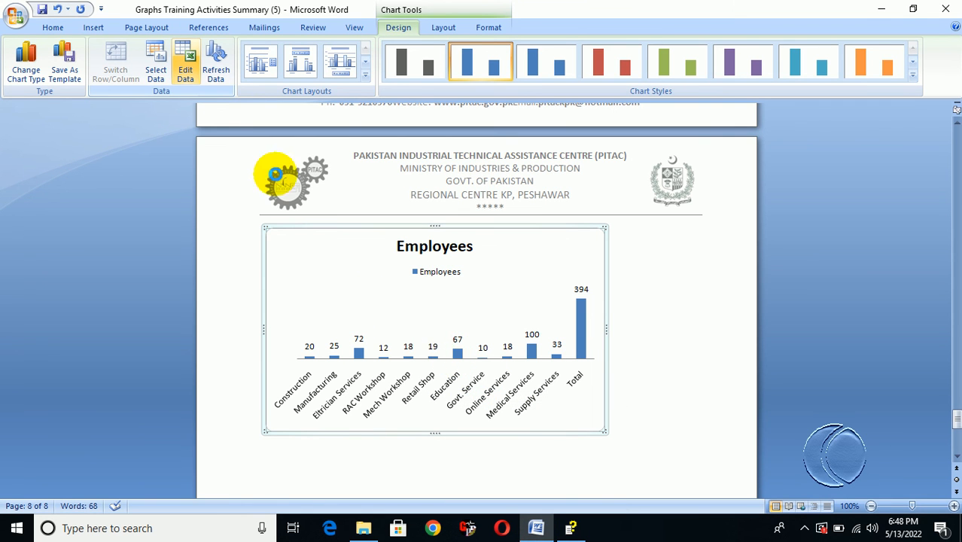
click(187, 73)
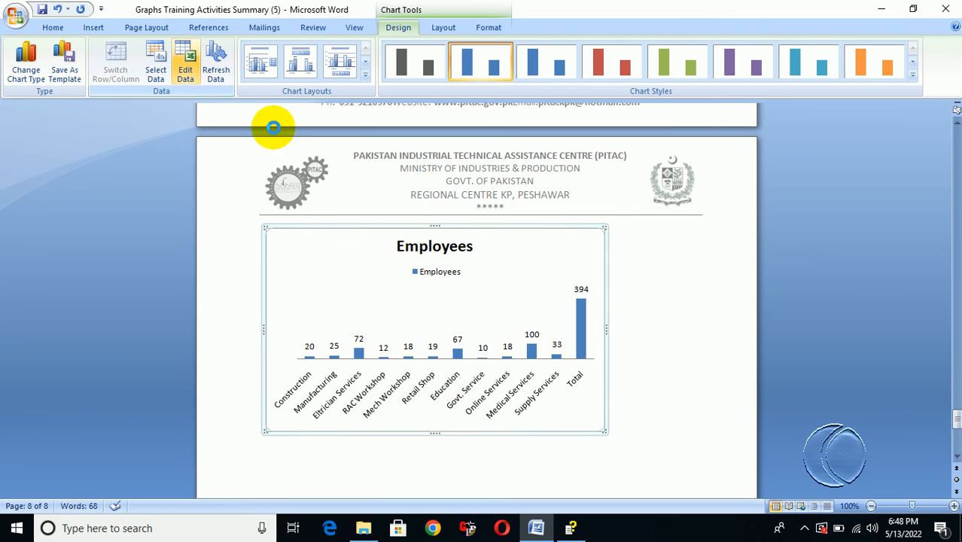